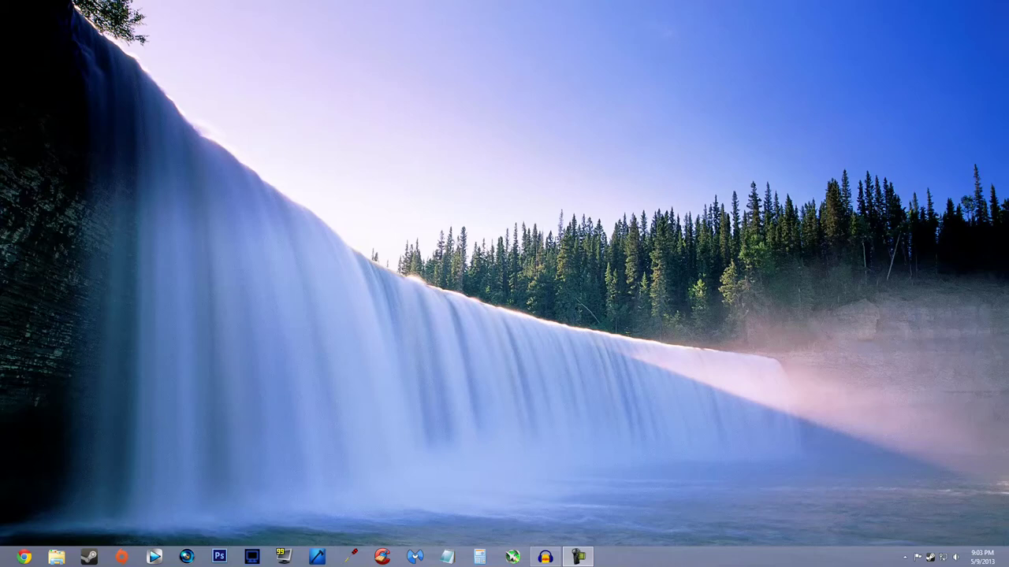
Step: Close Audacity and open the Dxtory recording program
right_click(546, 557)
click(543, 529)
click(251, 557)
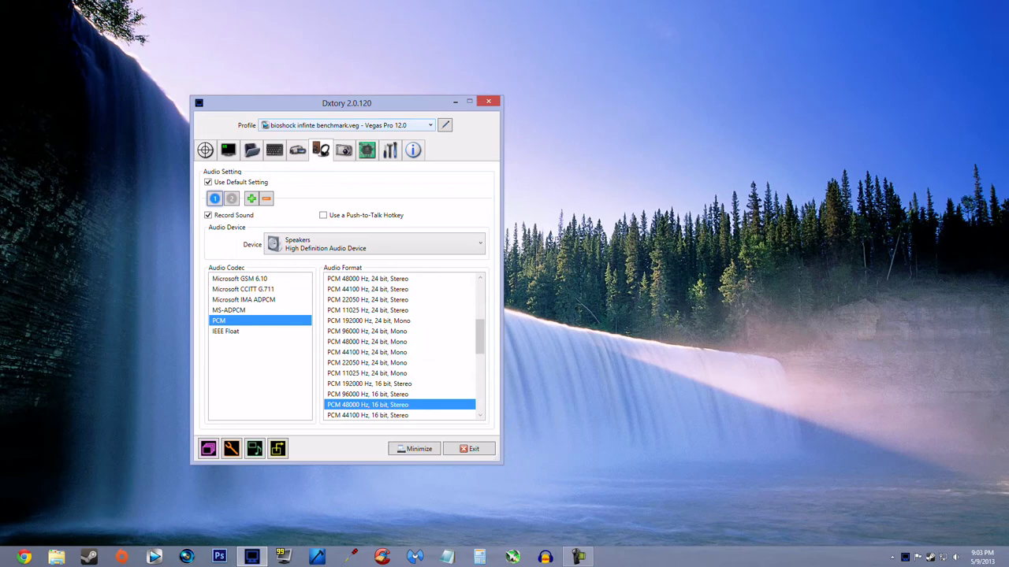
Step: Select the Default profile and display its target information and process list
click(347, 125)
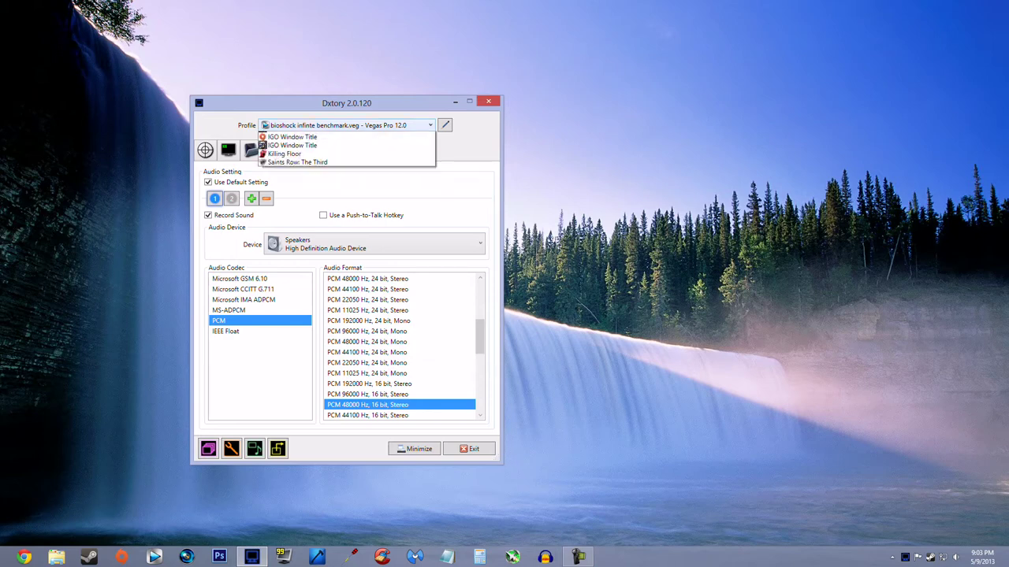
click(347, 137)
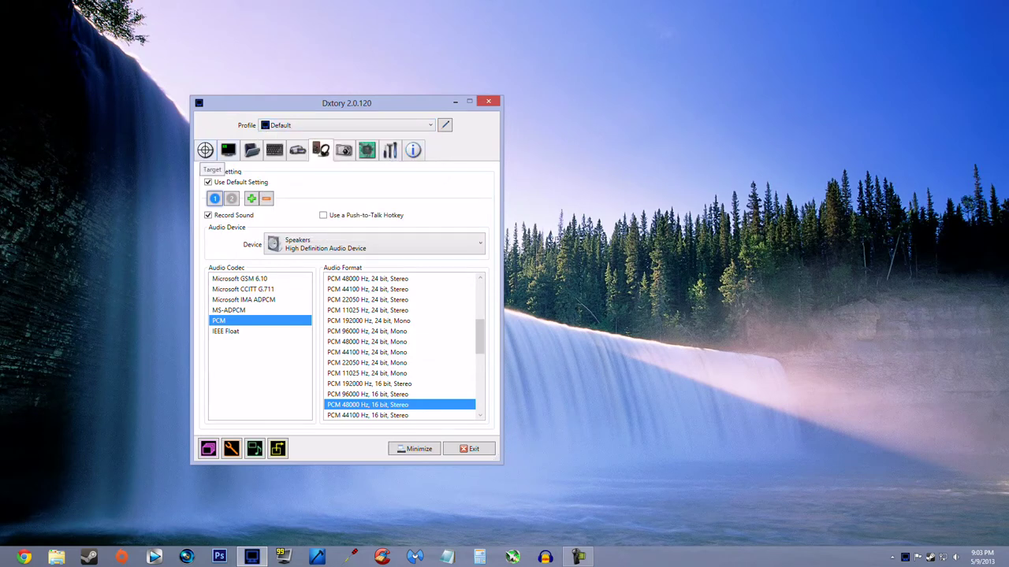
click(205, 150)
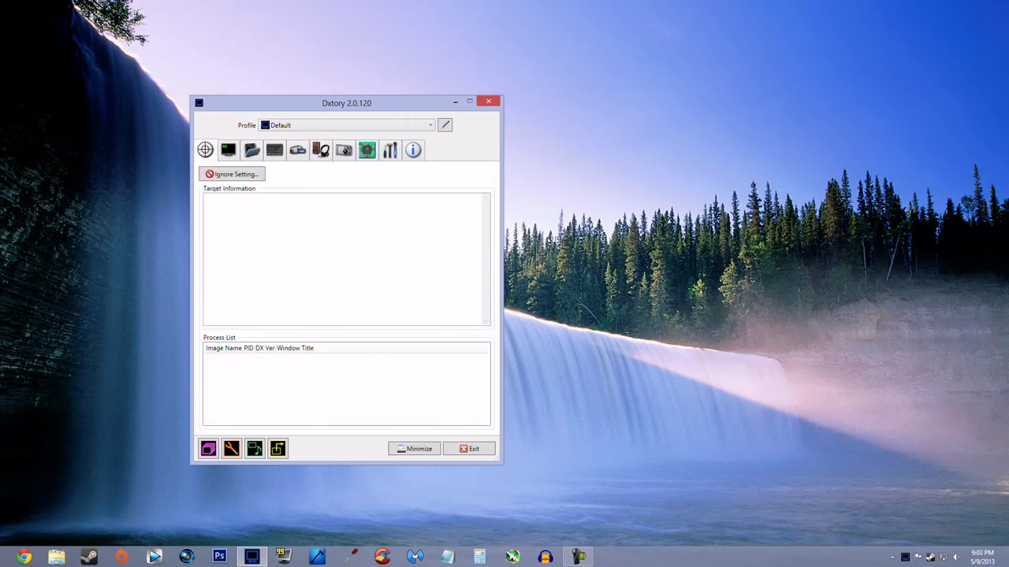
drag(347, 103, 411, 86)
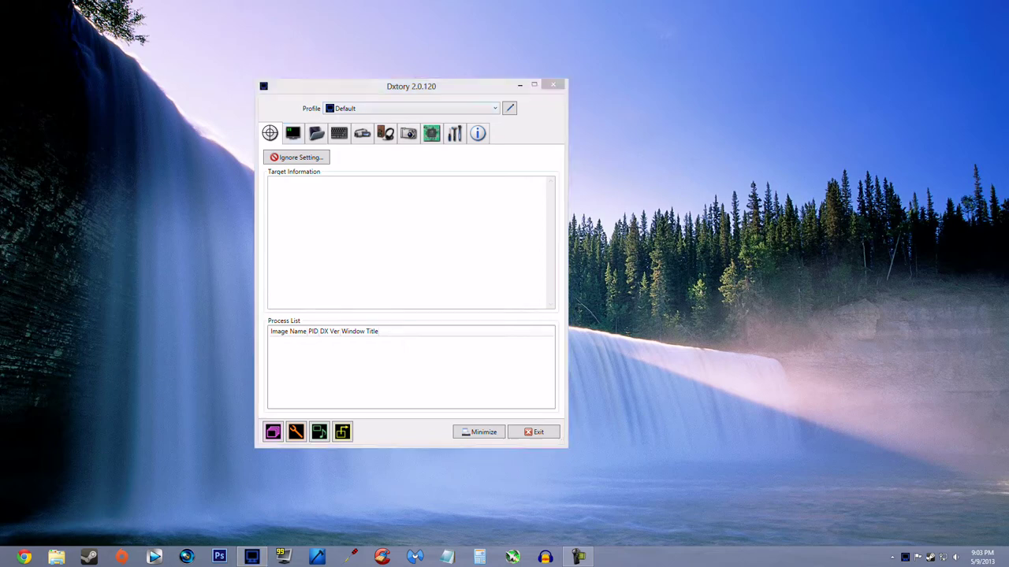
drag(410, 86, 472, 93)
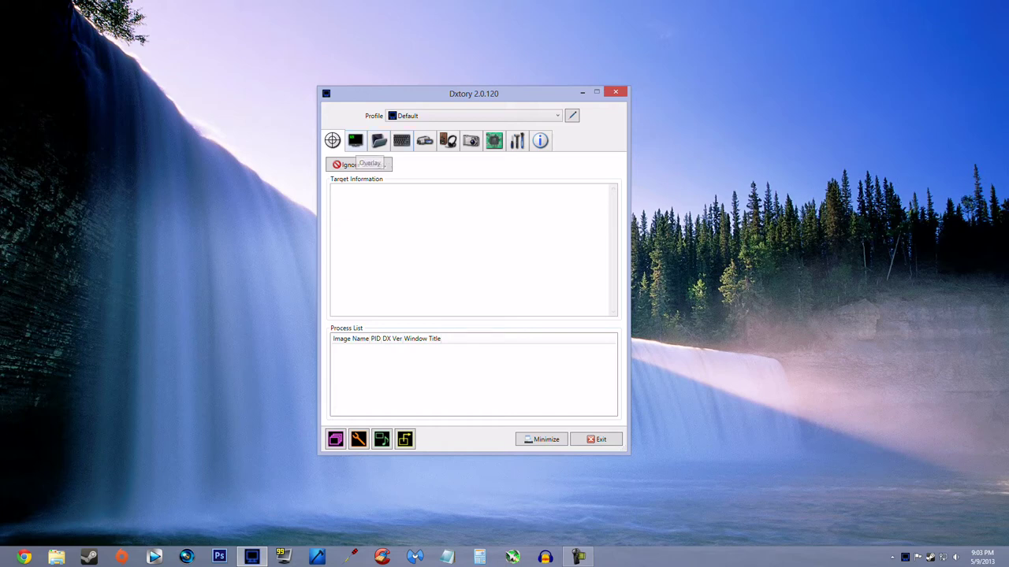
drag(473, 93, 428, 113)
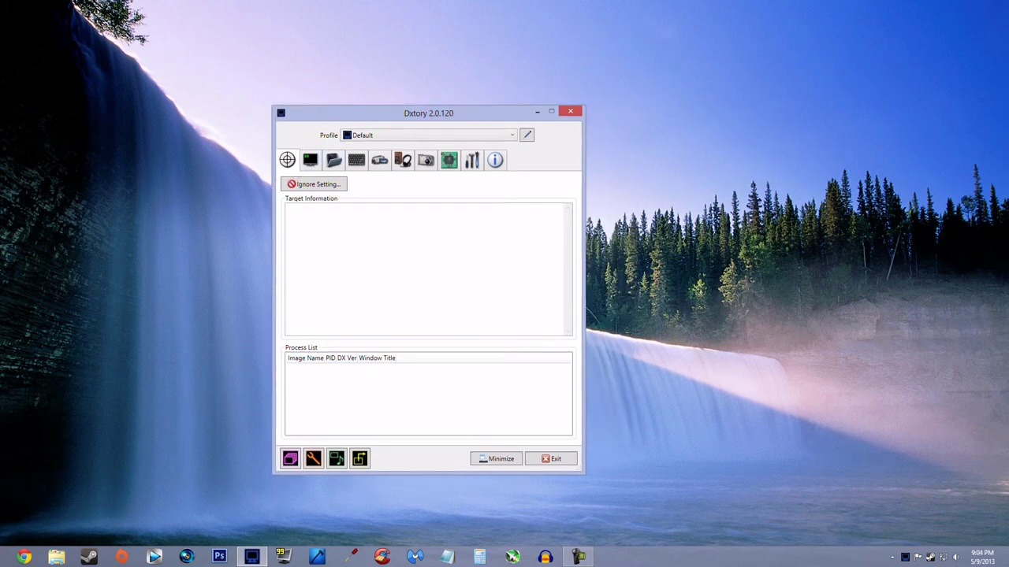
Step: Examine the overlay settings, the movie save folder and the computer's drives offered as an additional save location
click(311, 160)
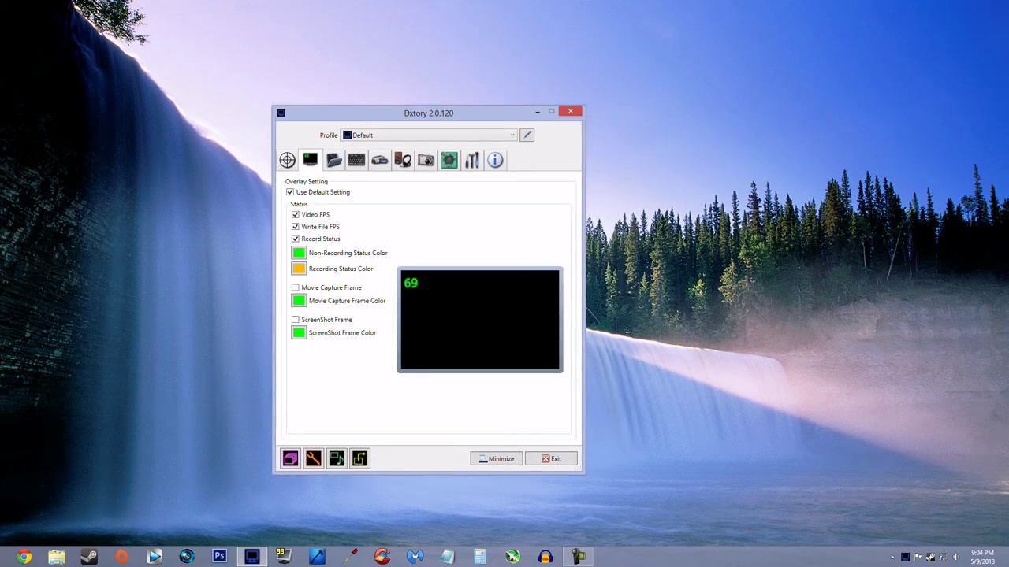
click(333, 159)
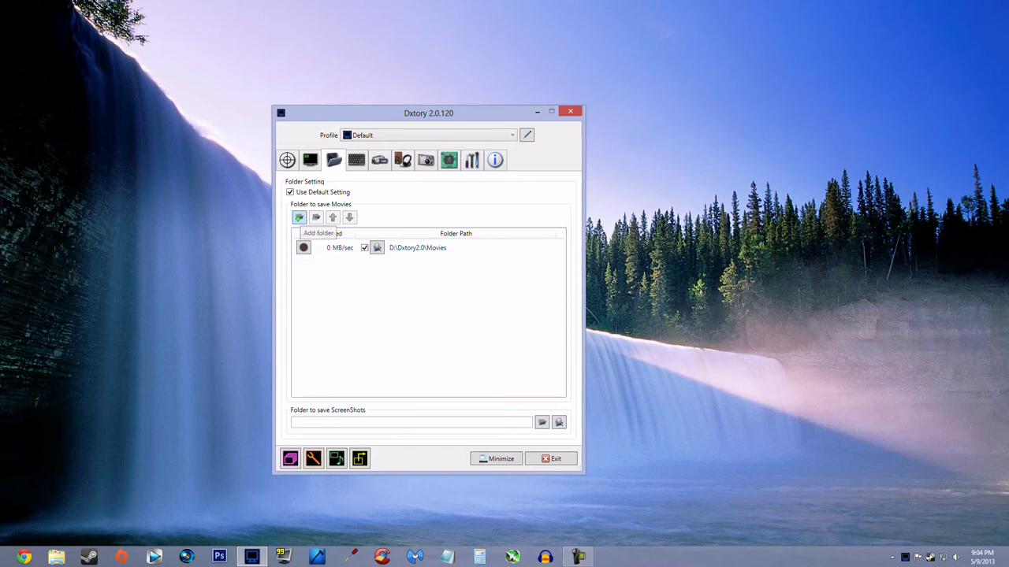
click(298, 217)
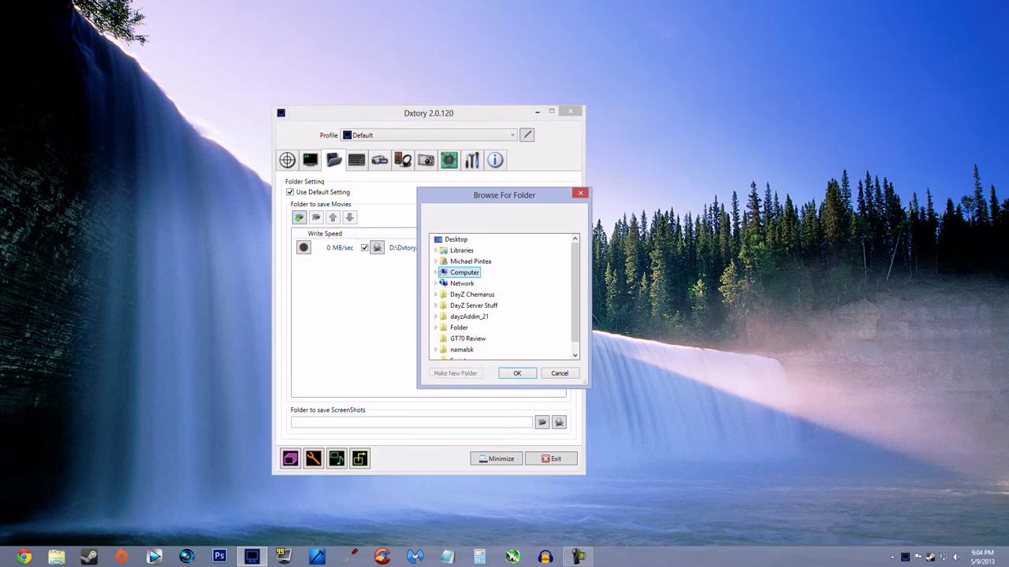
click(454, 273)
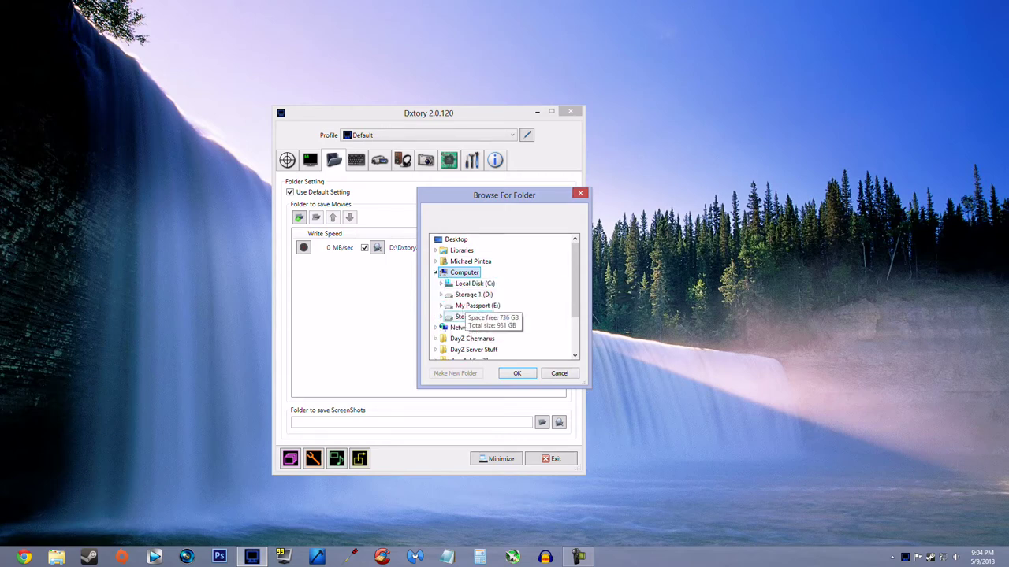
click(580, 193)
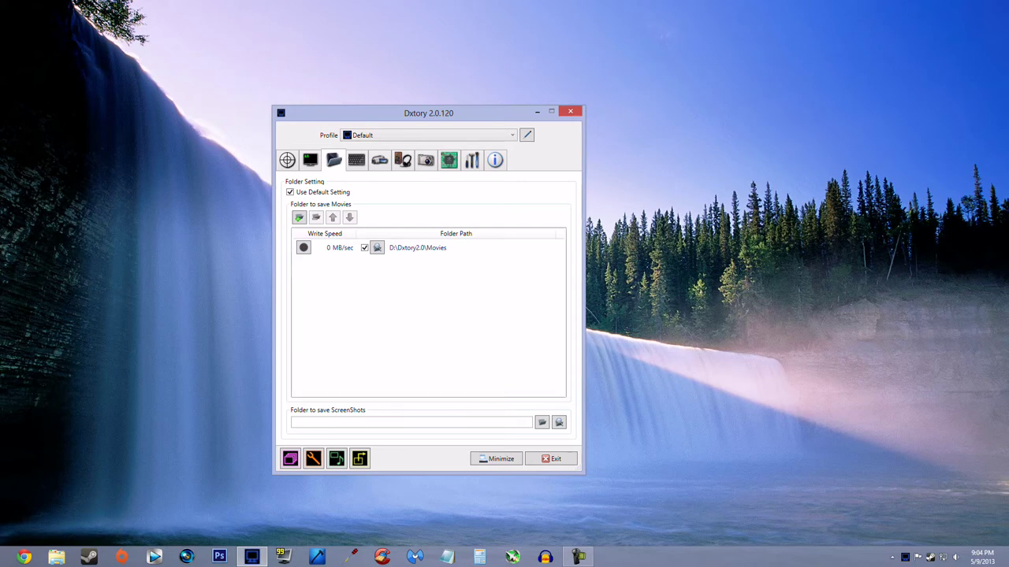
drag(441, 114, 472, 114)
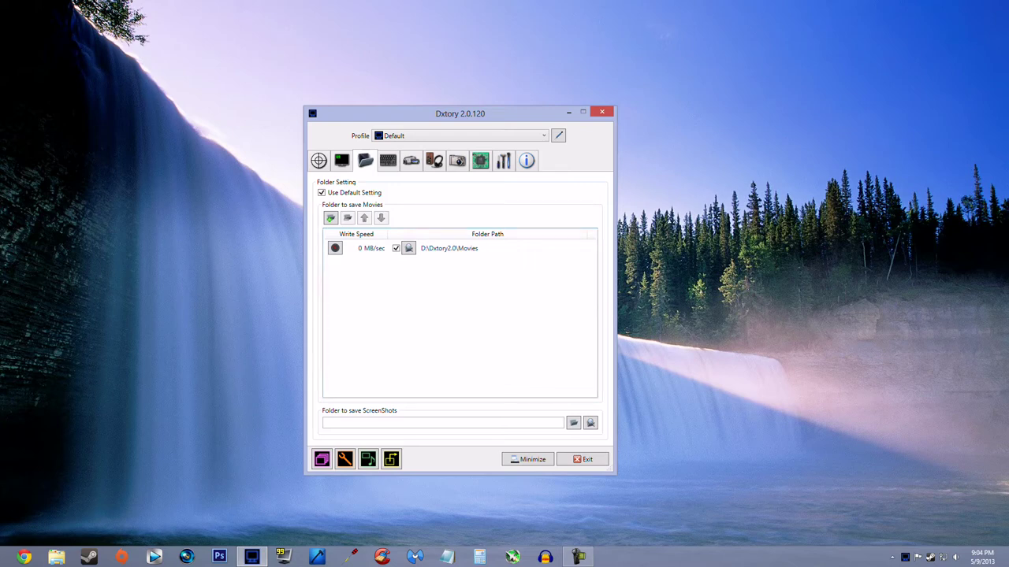
Step: Examine the capture hotkeys and the video codecs available in the movie settings
click(387, 160)
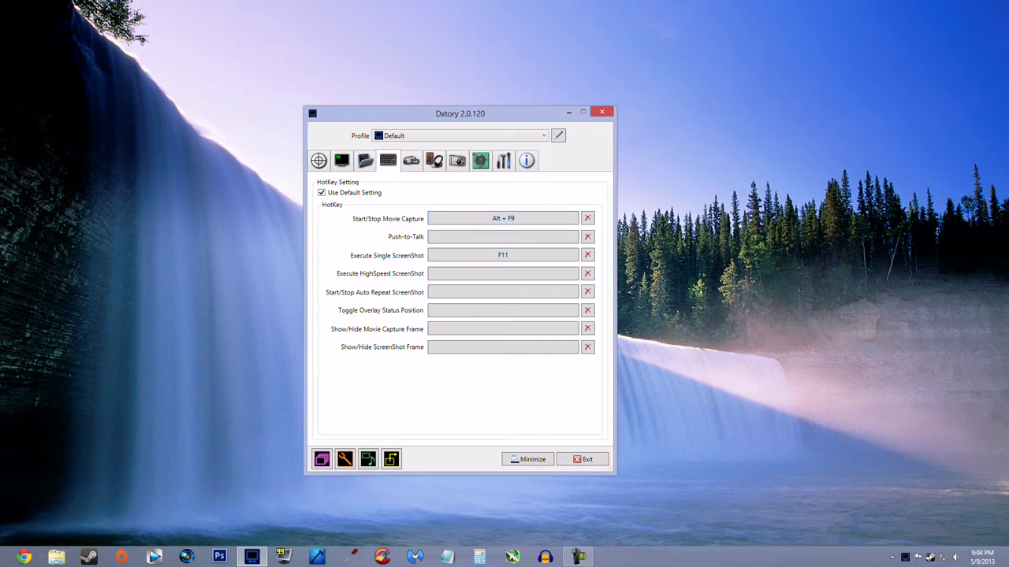
click(412, 161)
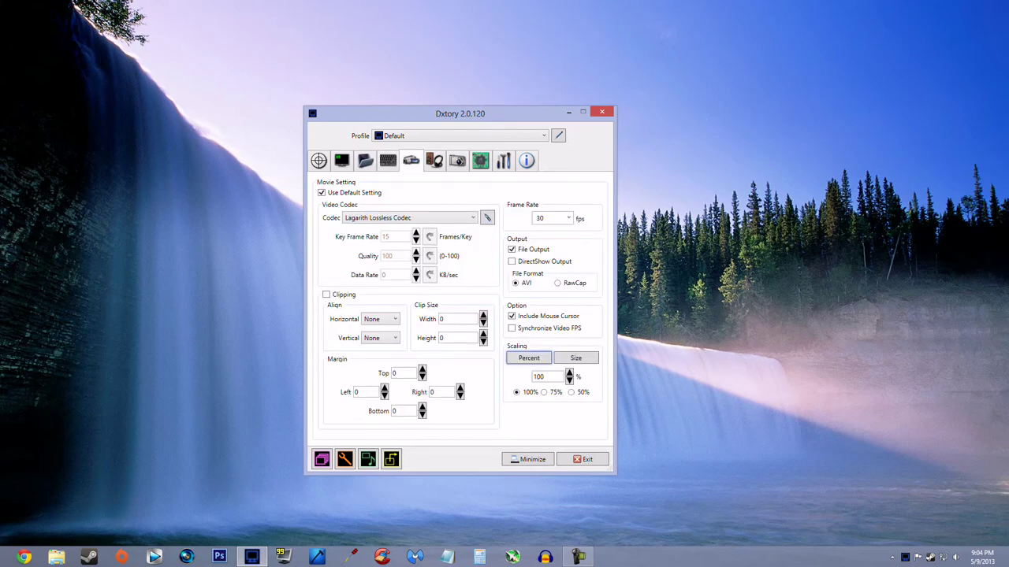
click(442, 218)
click(442, 218)
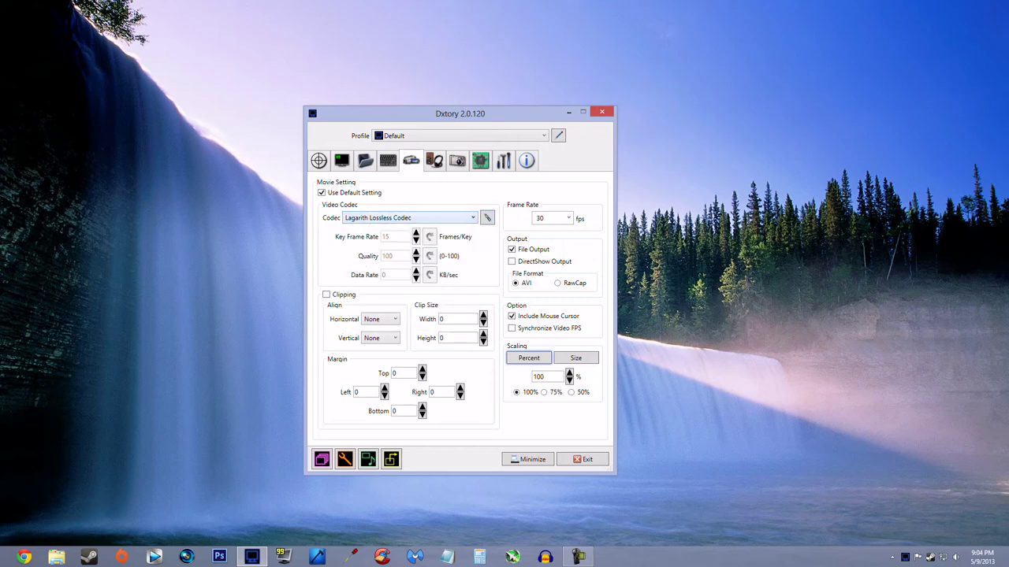
click(410, 217)
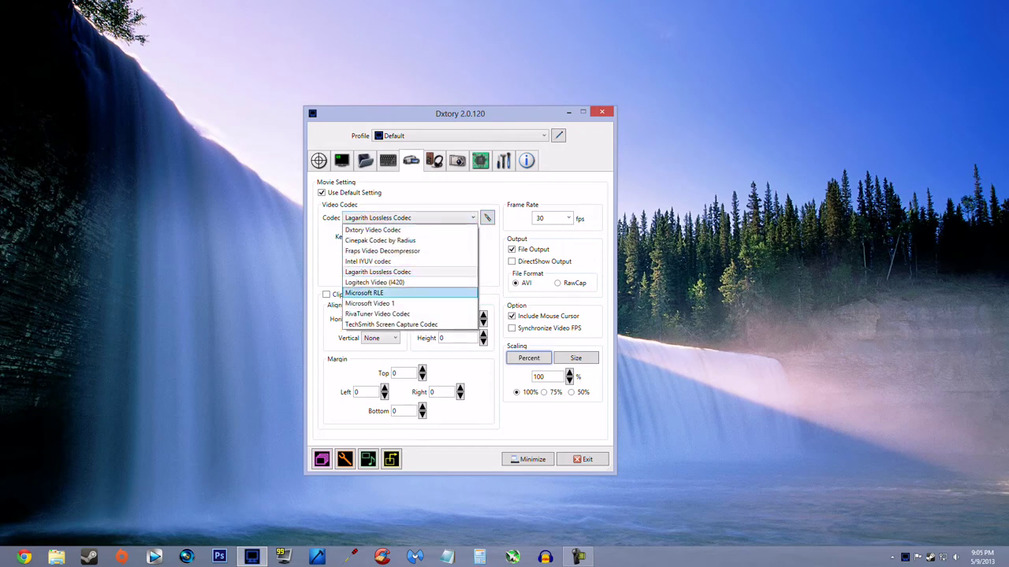
click(410, 219)
click(409, 219)
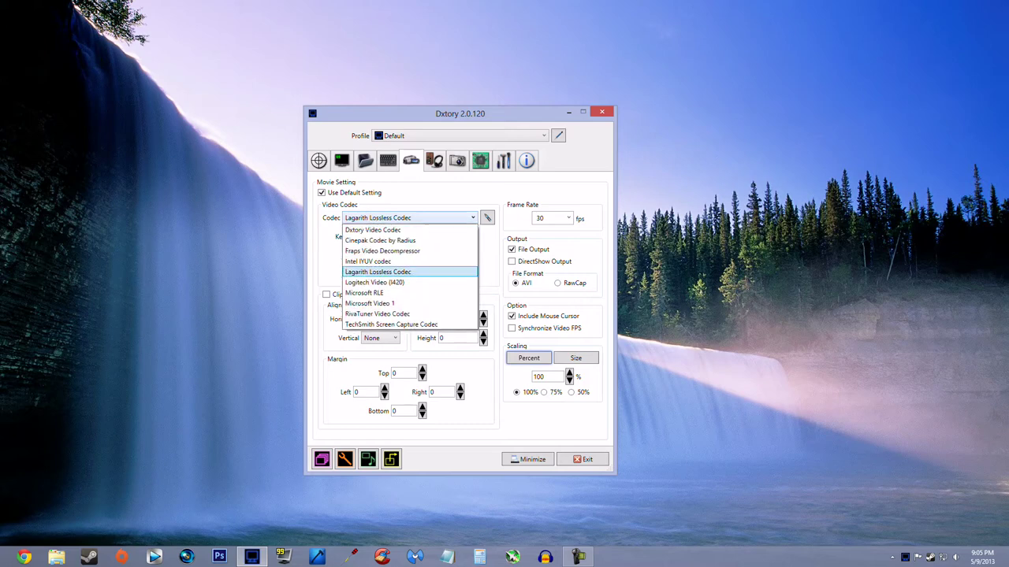
click(410, 219)
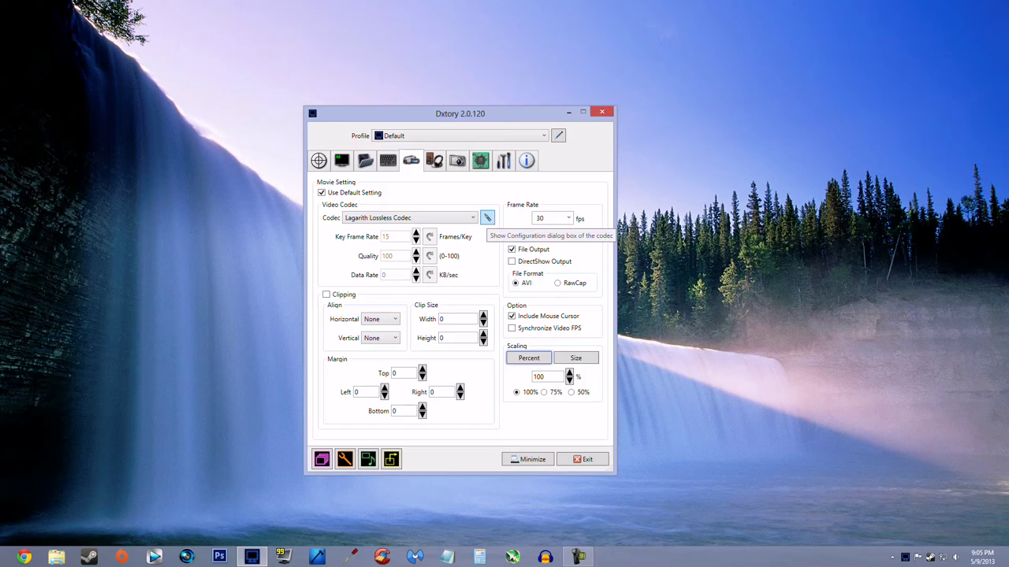
Step: Configure the Lagarith Lossless Codec with YV12 mode and multithreading enabled
click(488, 218)
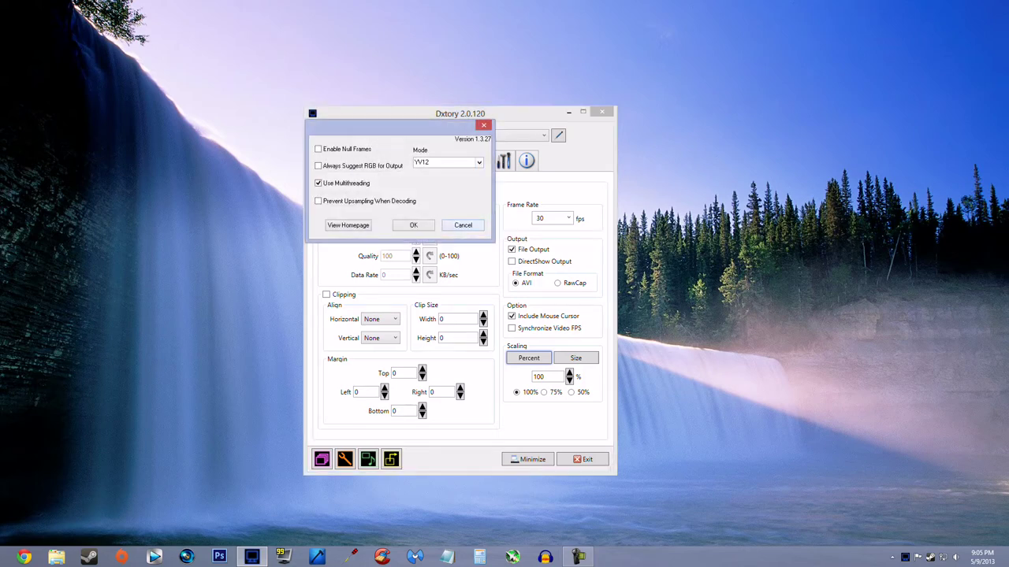
click(479, 163)
click(479, 162)
click(431, 162)
mouse_move(344, 183)
click(413, 225)
Step: Check the available movie frame rates and set the output file format to RawCap
click(568, 218)
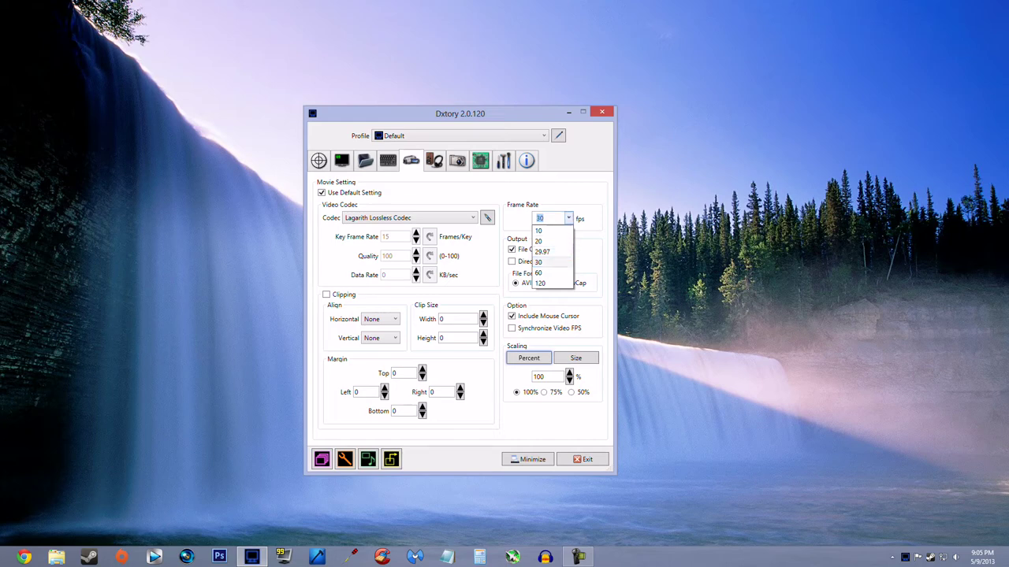
click(568, 219)
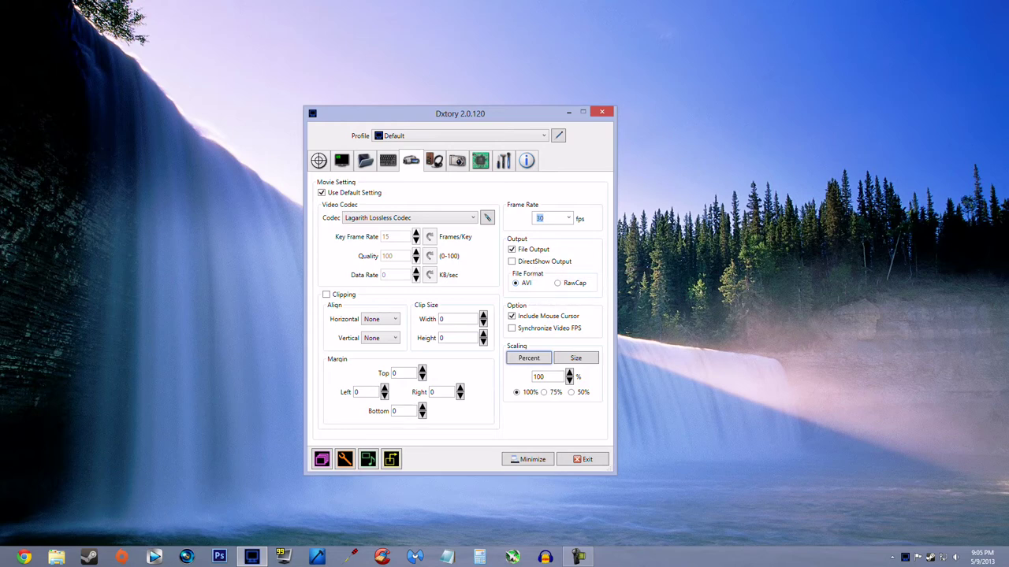
drag(488, 114, 459, 102)
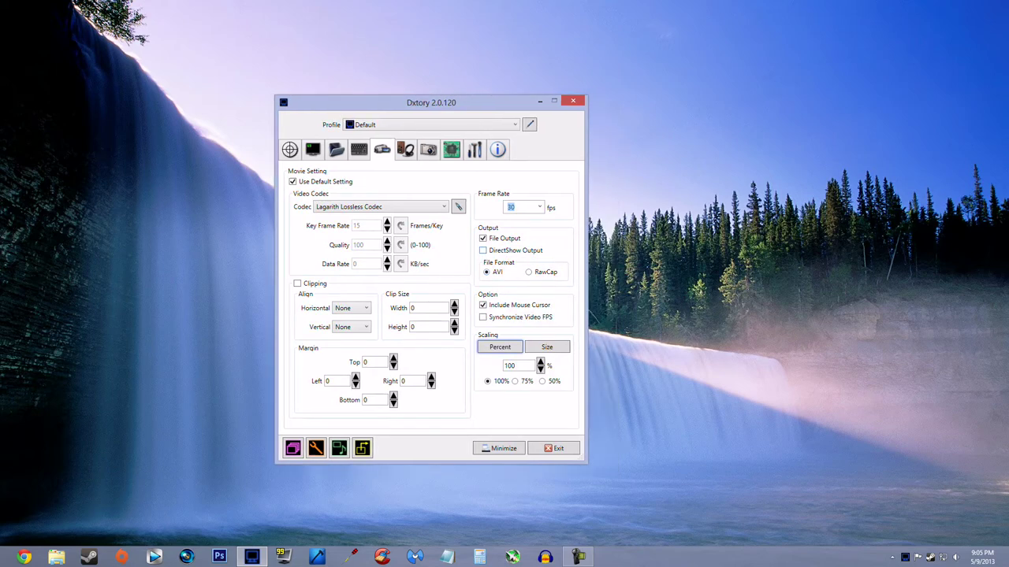
click(515, 207)
click(529, 272)
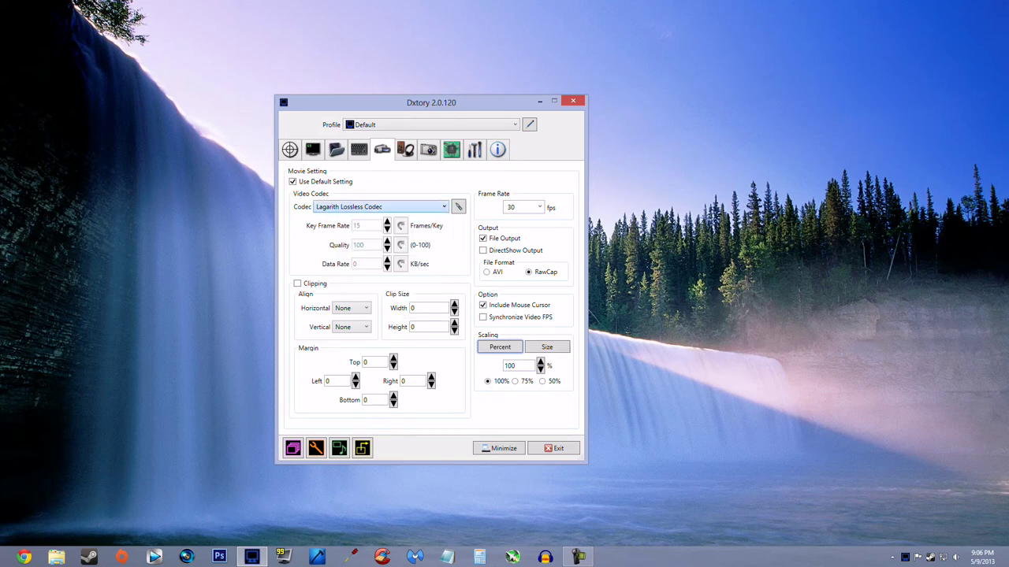
Step: Try Dxtory Video Codec as the video codec and look at the format and compression options in its configuration
click(382, 206)
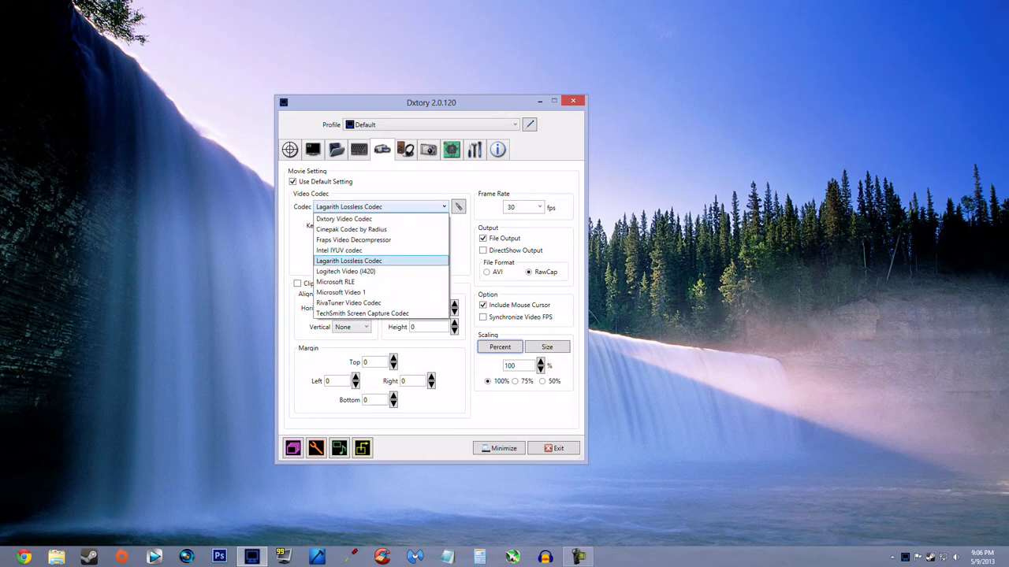
click(381, 207)
click(382, 206)
click(382, 207)
click(382, 206)
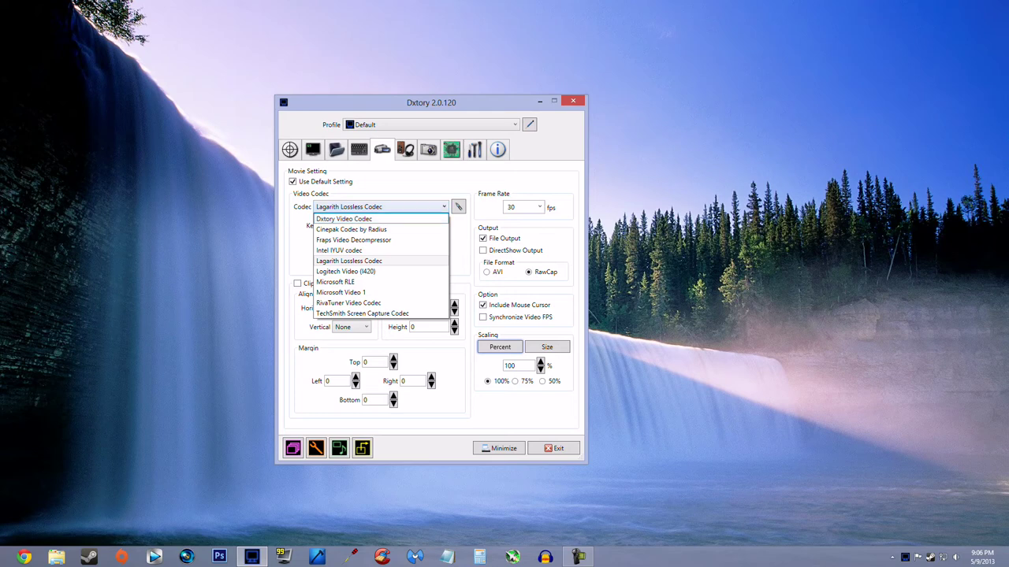
click(345, 219)
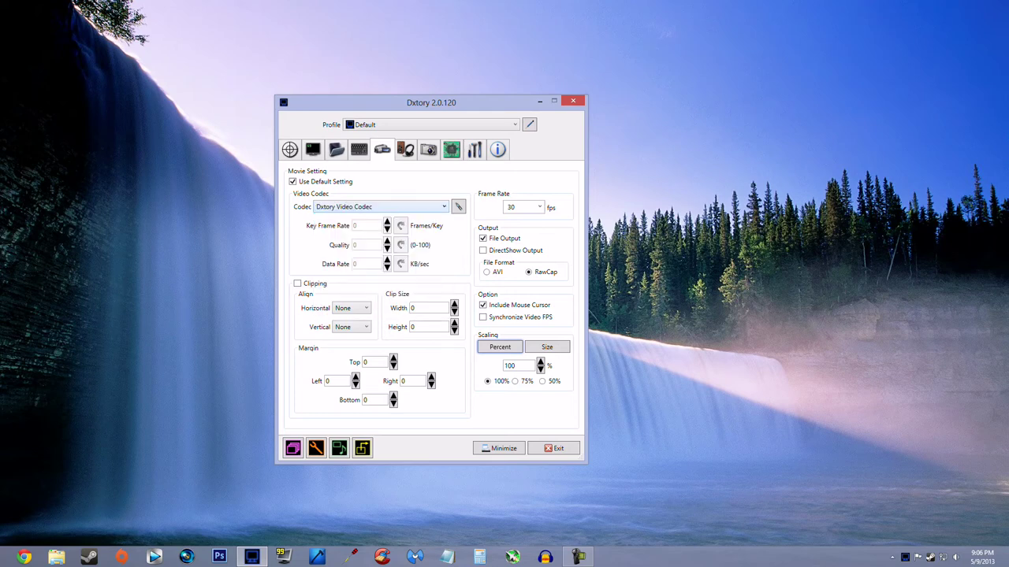
click(459, 207)
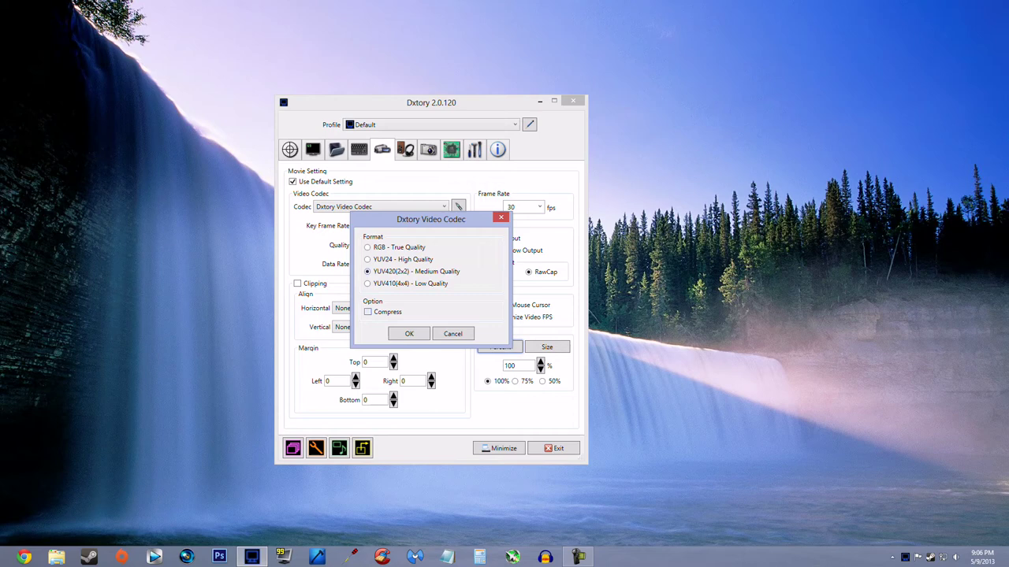
click(368, 312)
click(453, 334)
Step: Set the video codec to Lagarith Lossless Codec and check its configuration
click(381, 207)
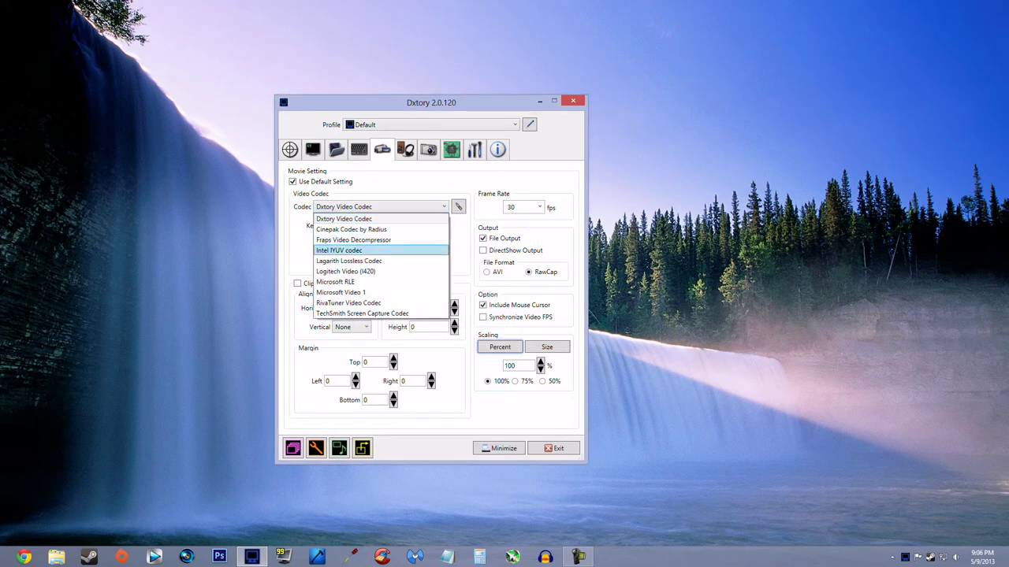
click(355, 260)
click(458, 206)
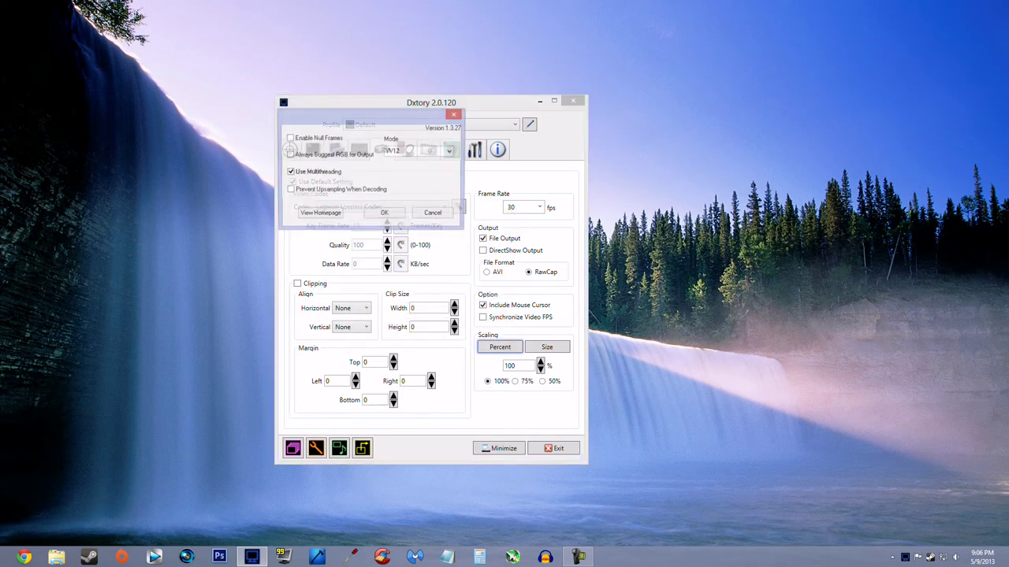
click(435, 215)
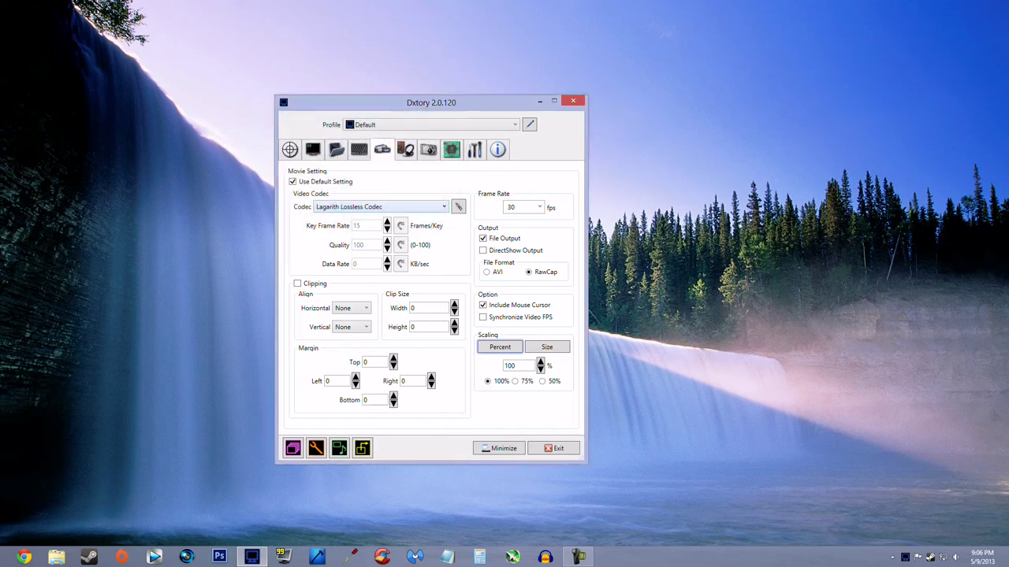
click(458, 206)
key(Return)
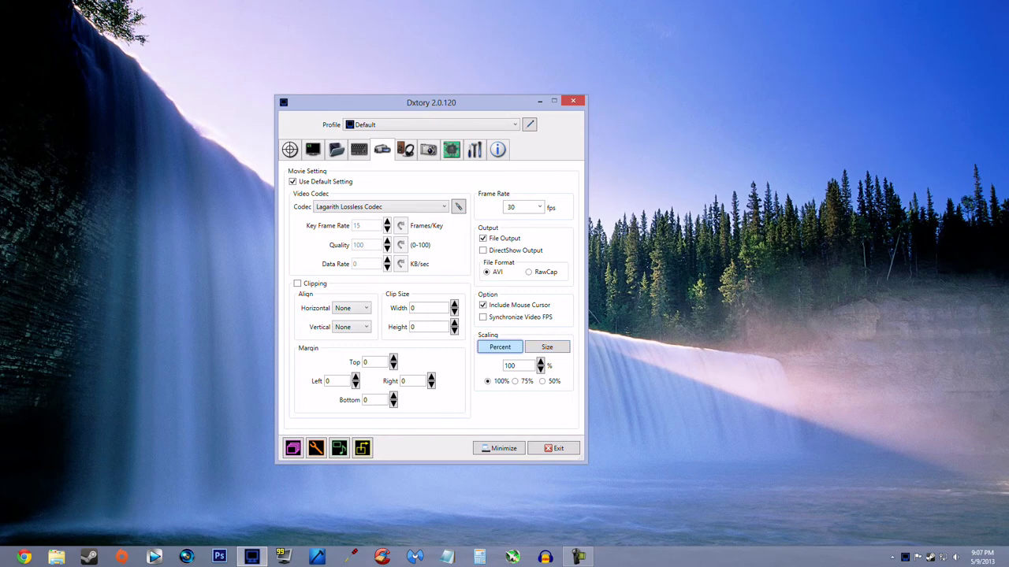
Step: Try scaling the movie by size with a custom width, and return to percent scaling
click(547, 347)
double_click(507, 366)
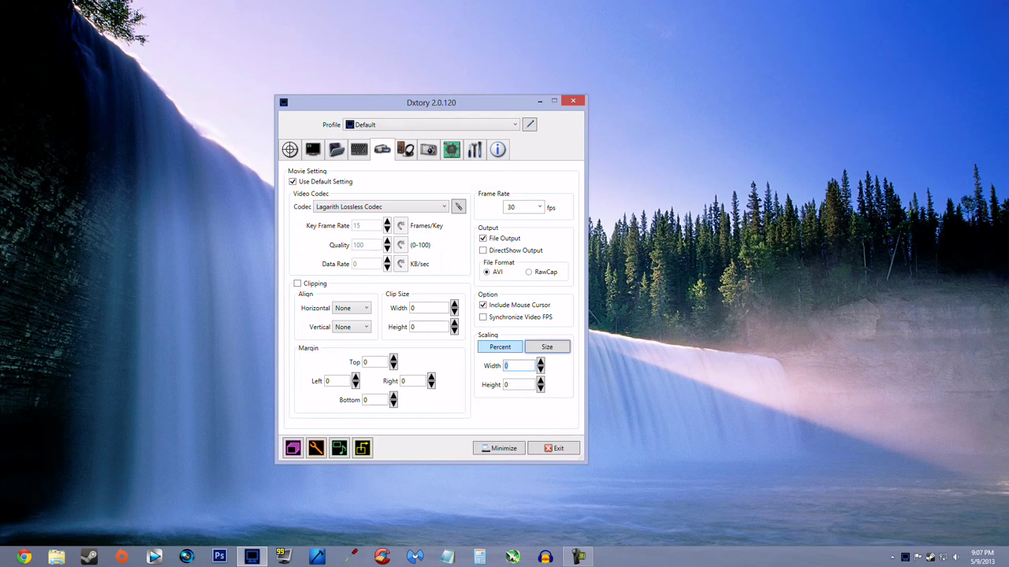
text(12)
key(BackSpace)
key(BackSpace)
click(500, 346)
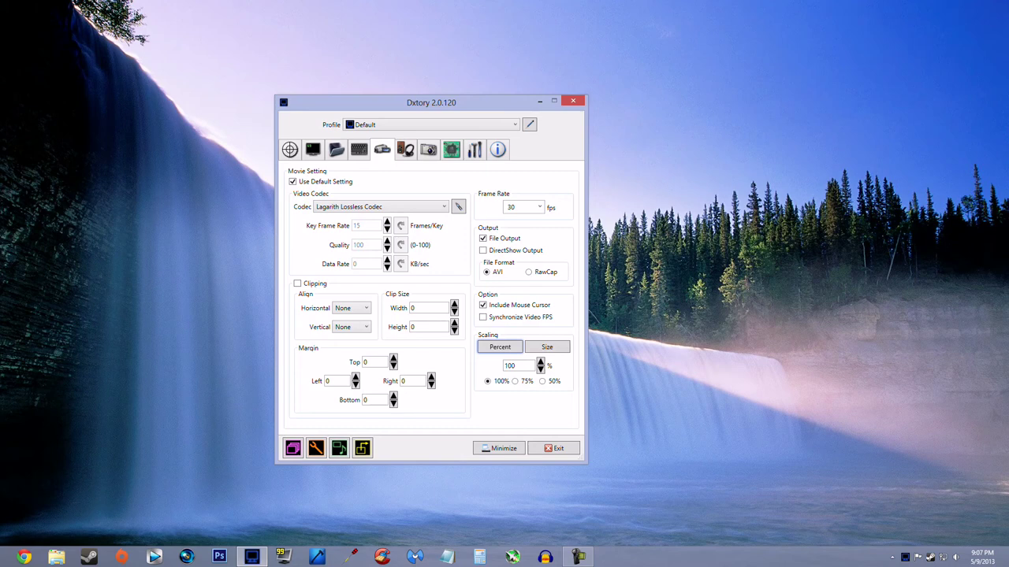
Step: Look over the resolution, frame rate and adjust mode of Output1 in the Dxtory Video Setting, and accept them
click(362, 449)
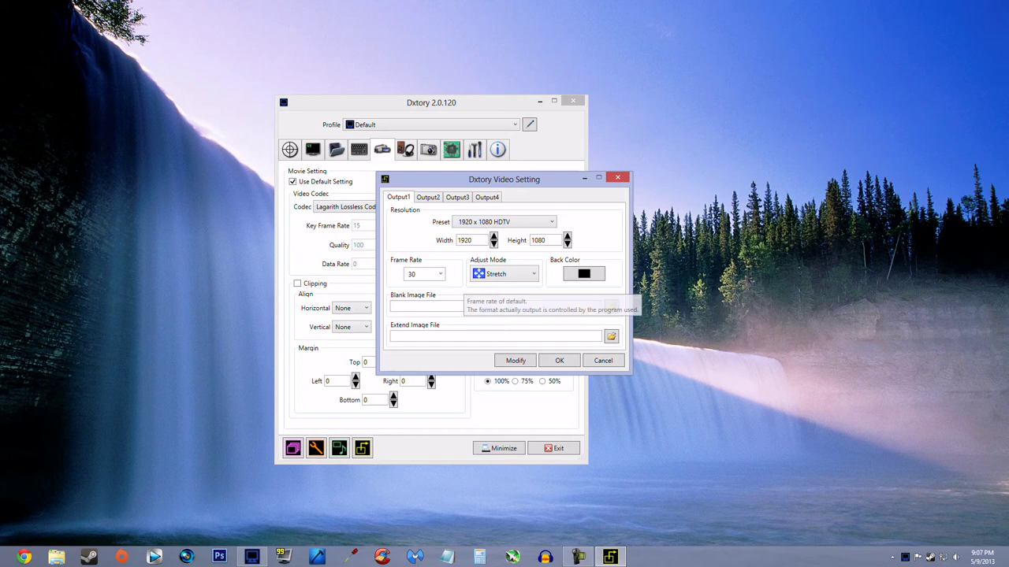
drag(487, 180, 673, 153)
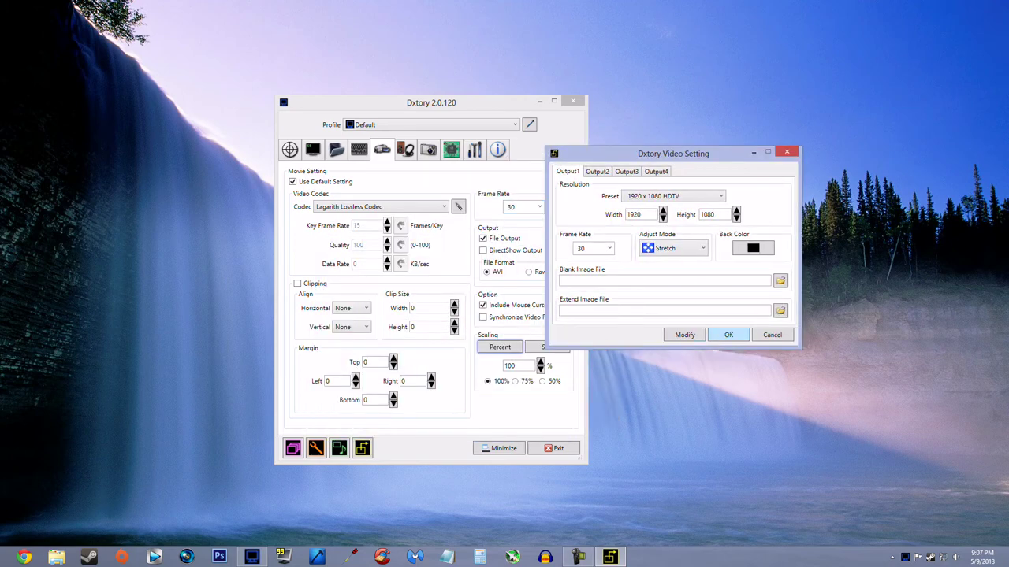
click(729, 334)
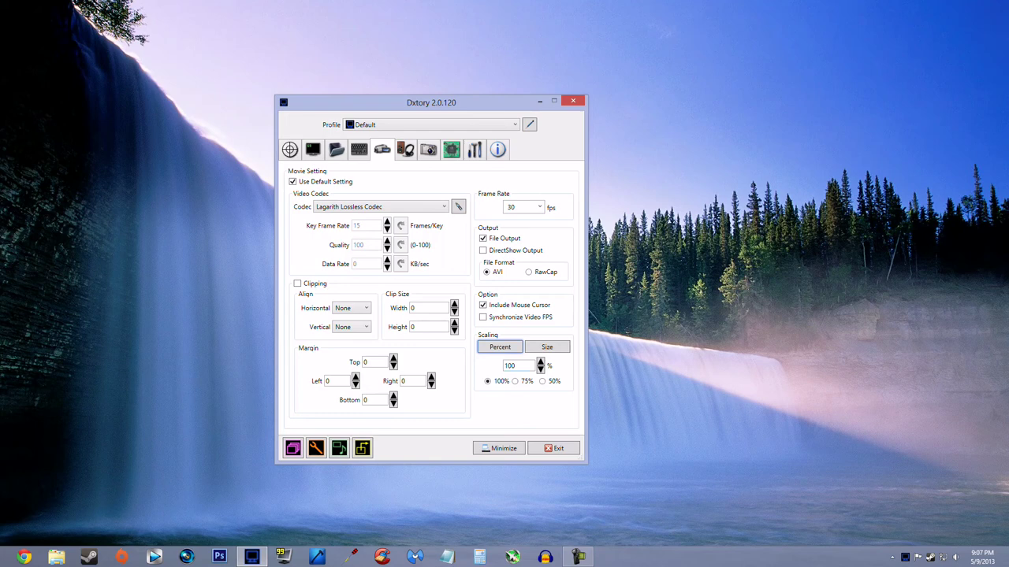
double_click(518, 366)
click(520, 366)
Step: Set the audio device of the first audio track to Speakers 4- Corsair Vengeance 1500
click(405, 149)
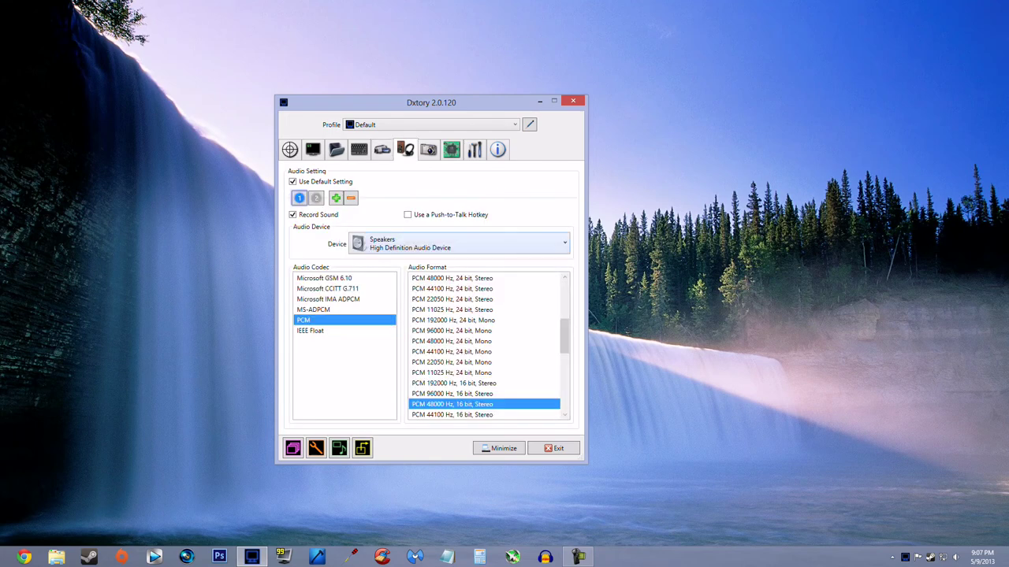
click(442, 243)
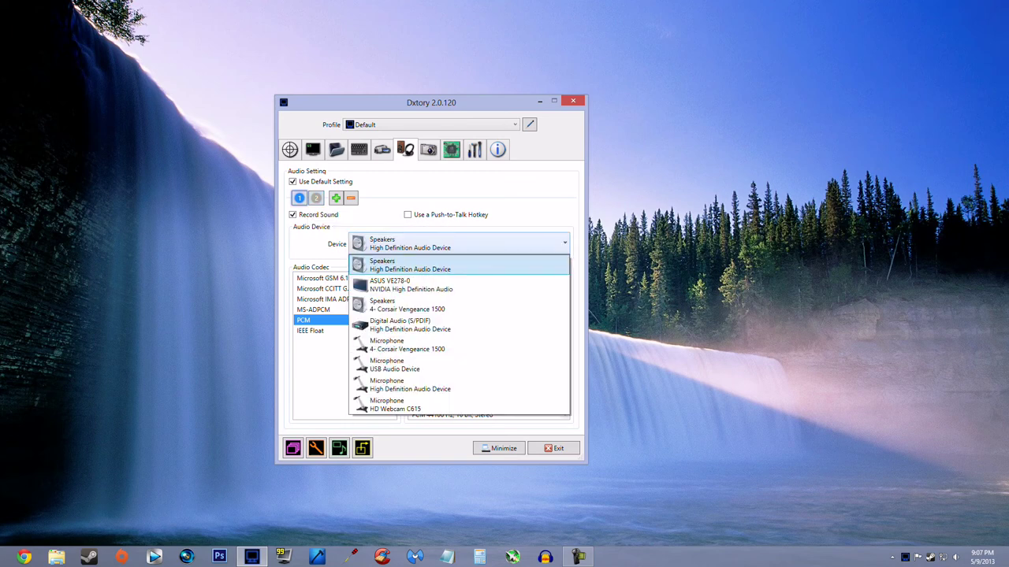
key(Down)
key(Down)
key(Down)
key(Down)
key(Down)
key(Down)
key(Down)
key(Down)
key(Up)
key(Up)
key(Up)
key(Up)
key(Up)
key(Up)
key(Up)
key(Up)
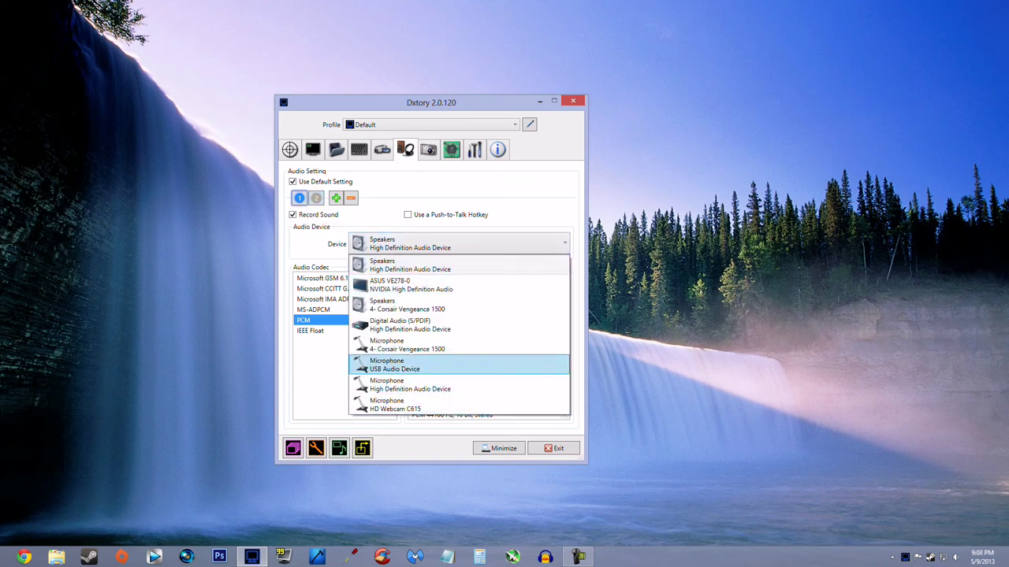
key(Down)
key(Down)
key(Return)
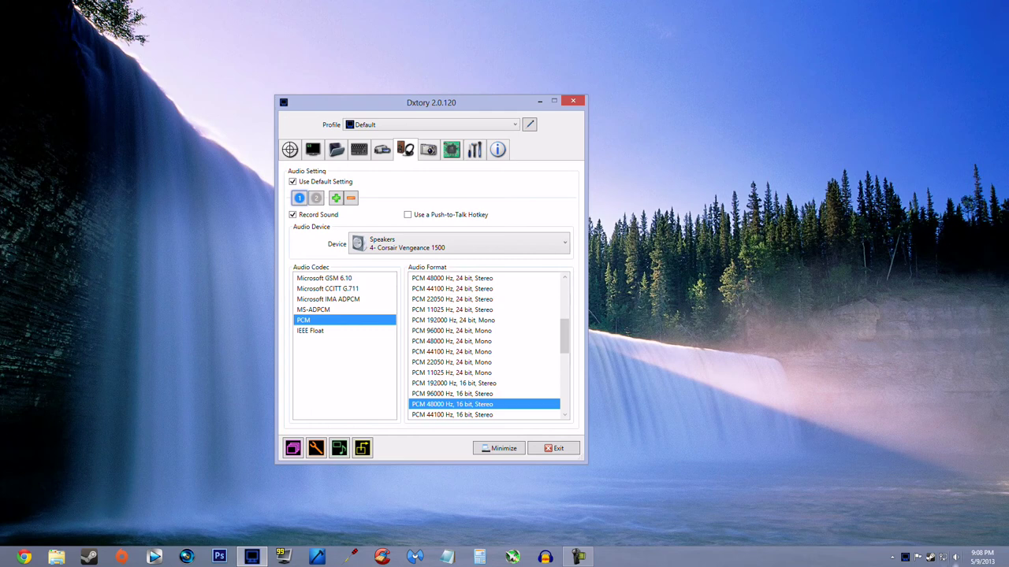
right_click(955, 558)
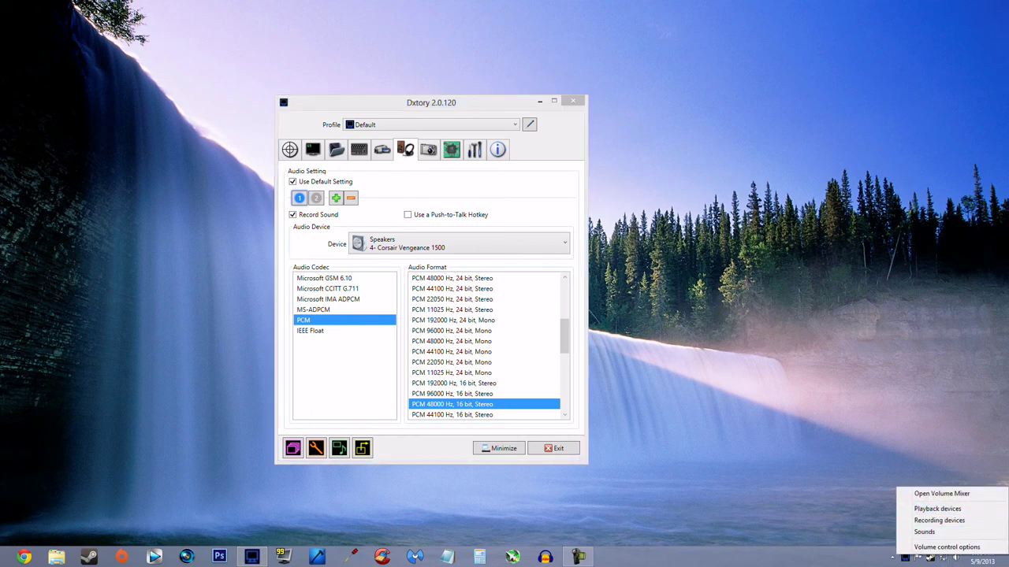
key(Escape)
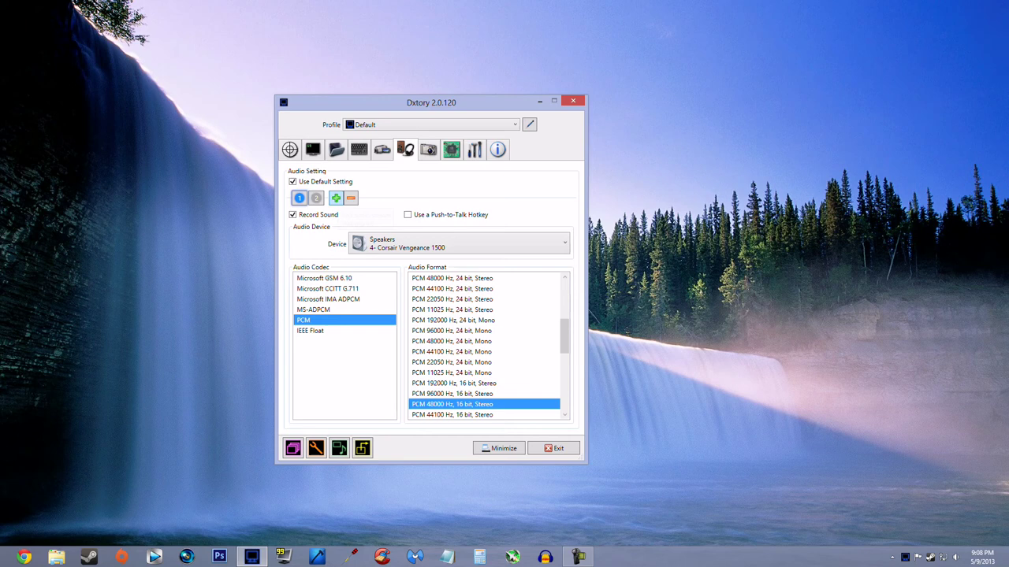
Step: Set the second audio track's device to the Corsair Vengeance 1500 microphone with its volume at 100
click(316, 198)
click(459, 243)
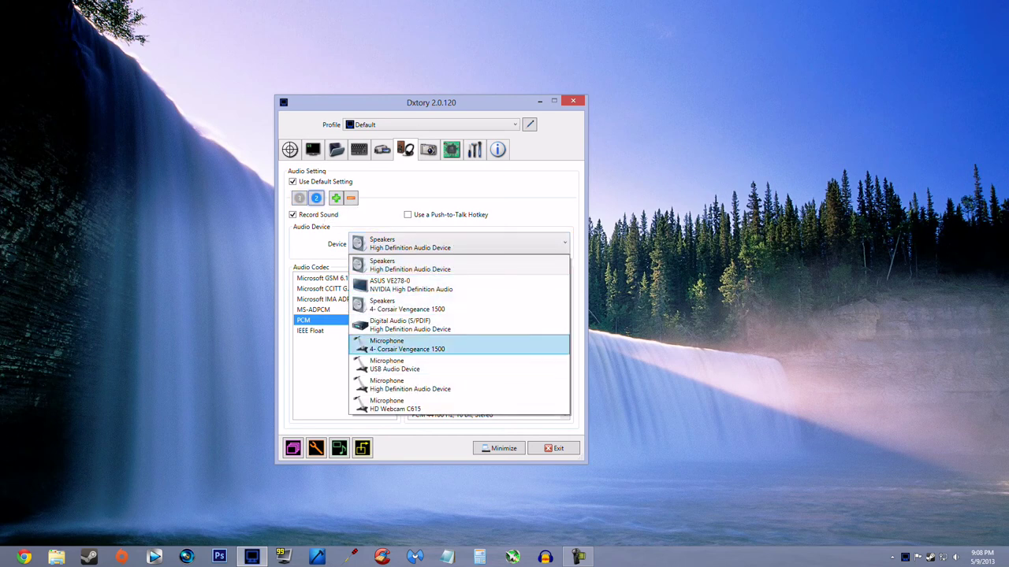
click(406, 344)
drag(449, 264, 544, 264)
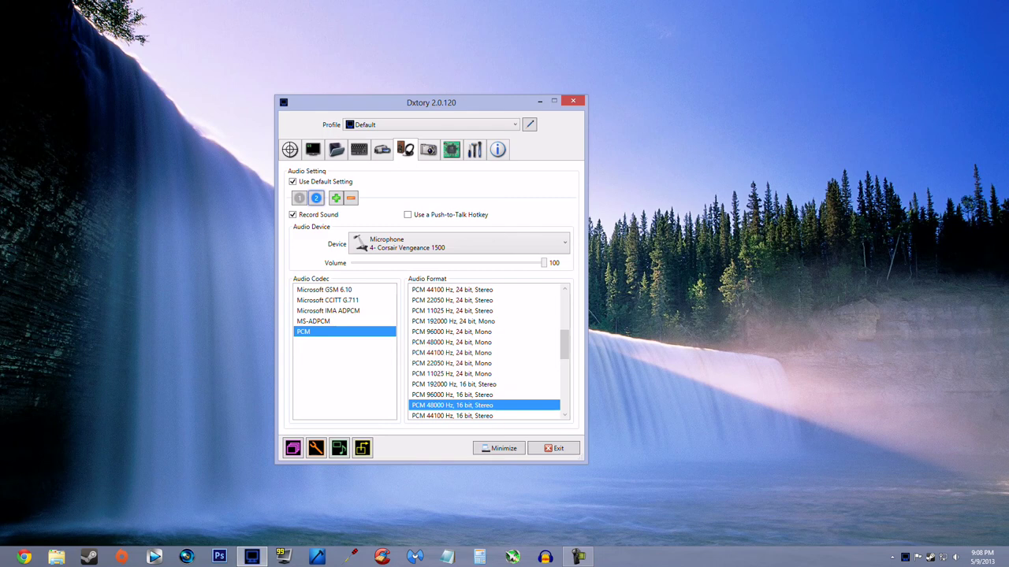
Step: Set the number of processing threads in the advanced settings to 8
click(428, 150)
click(452, 149)
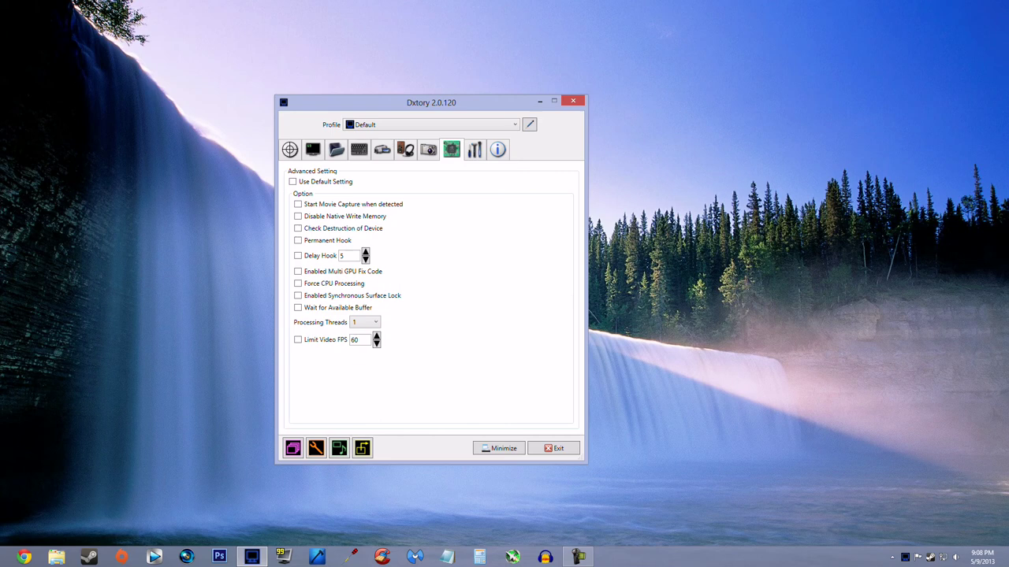
click(366, 322)
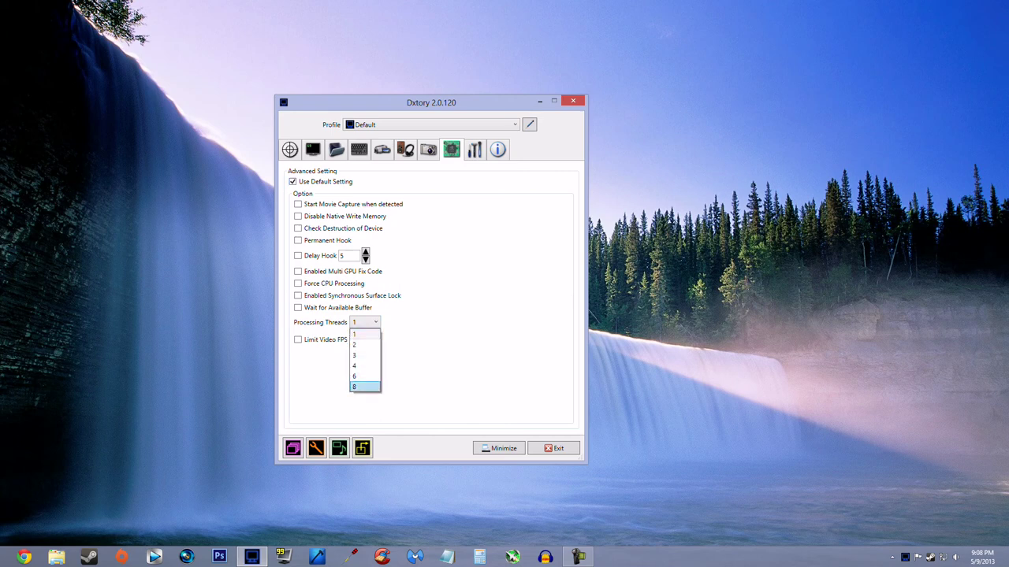
click(365, 387)
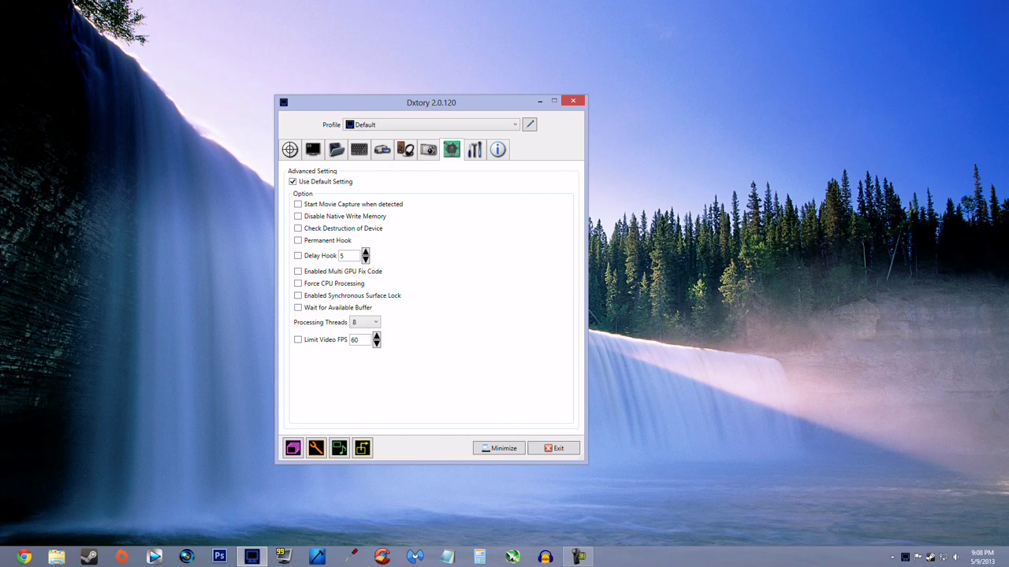
Step: Review the second track's audio settings, the advanced options and the program's license information
click(406, 150)
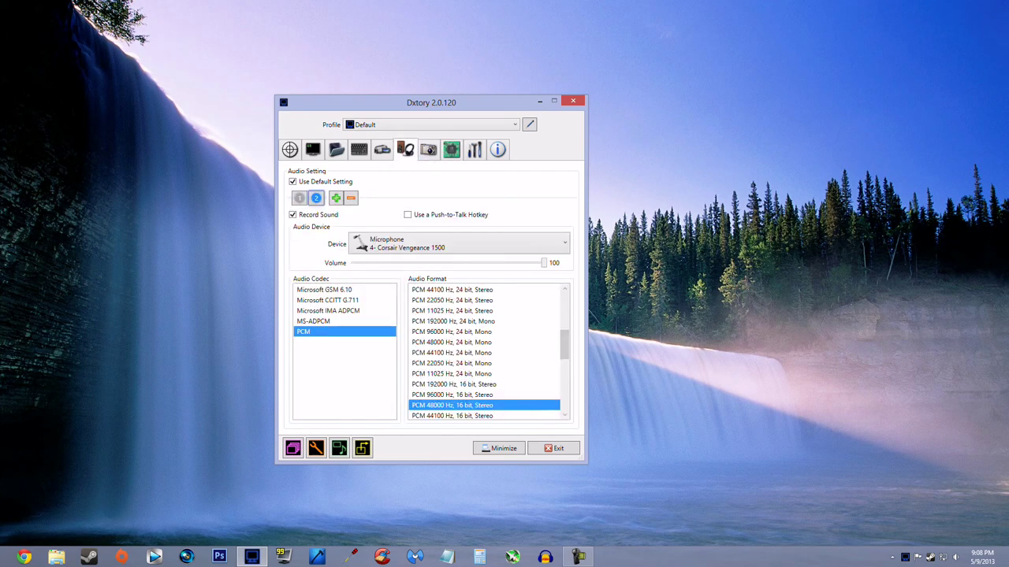
click(452, 150)
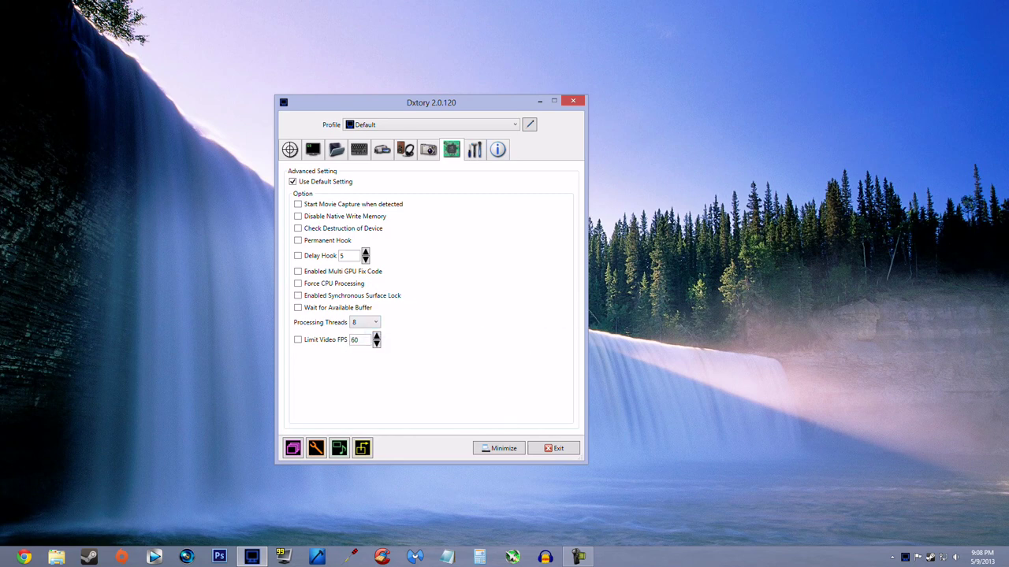
click(475, 149)
click(498, 149)
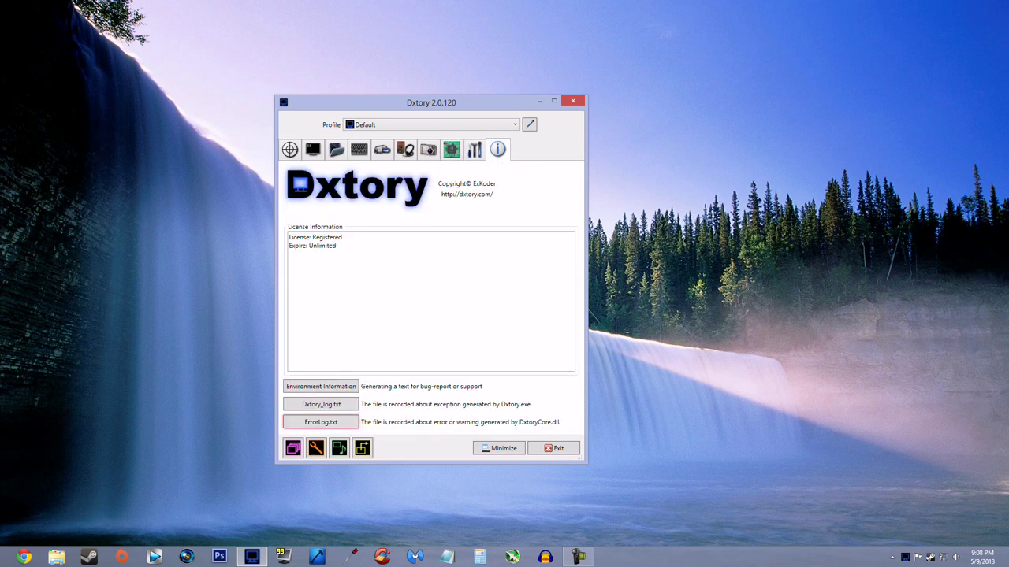
click(451, 148)
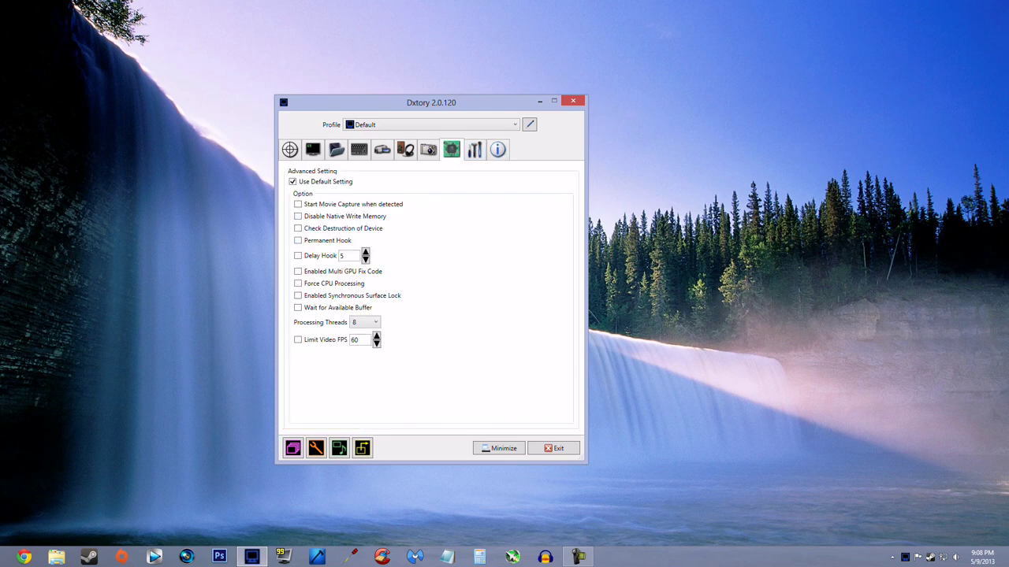
Step: Return to the movie settings and check the available frame rates, keeping the current choice
click(382, 149)
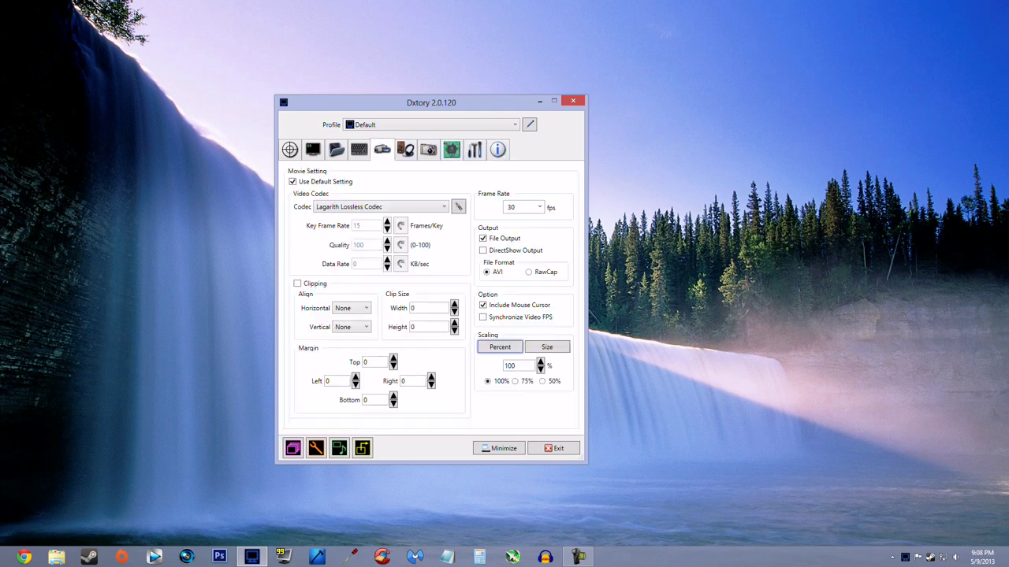
click(539, 208)
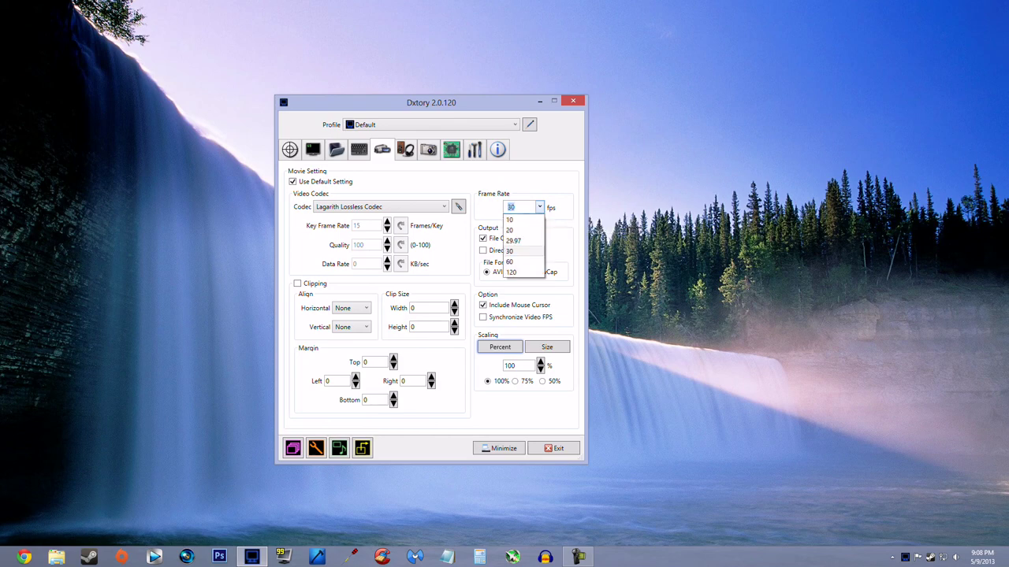
click(539, 207)
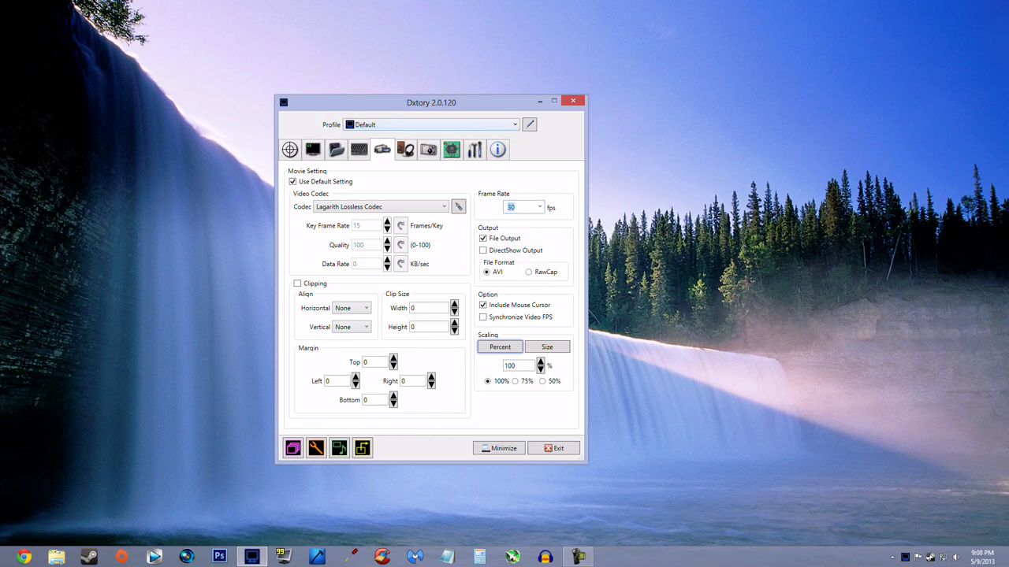
drag(504, 103, 555, 92)
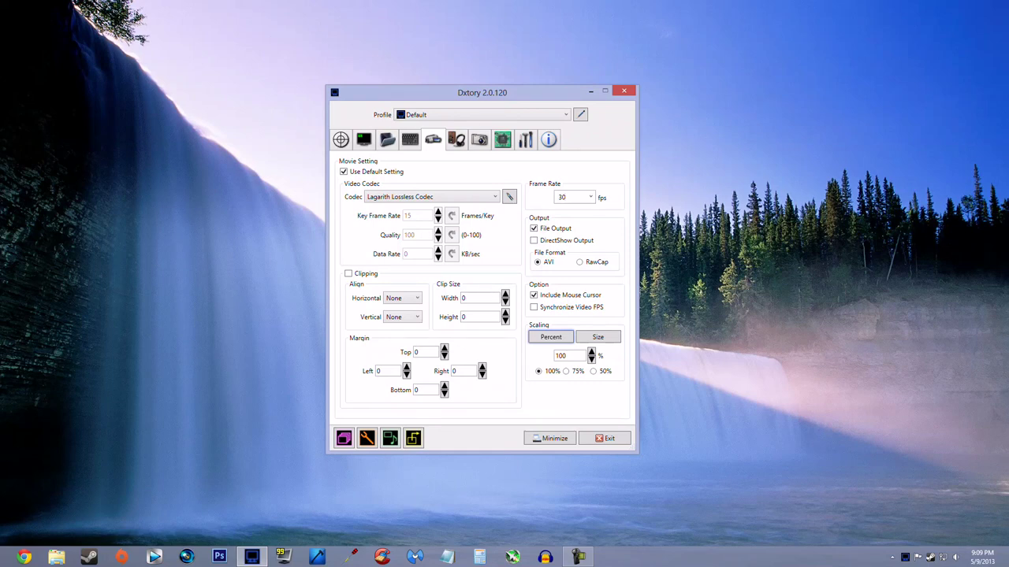
drag(544, 93, 504, 99)
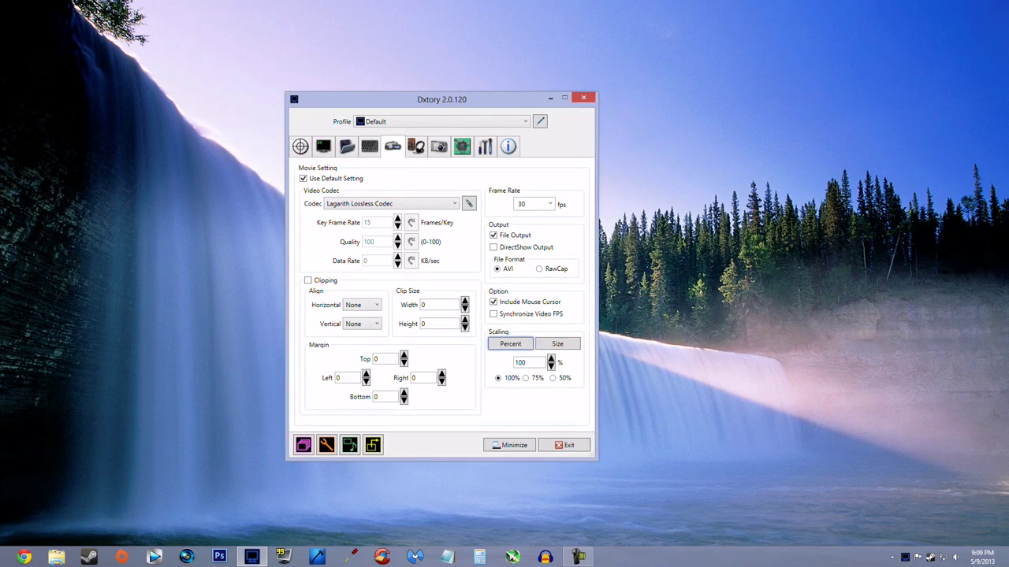